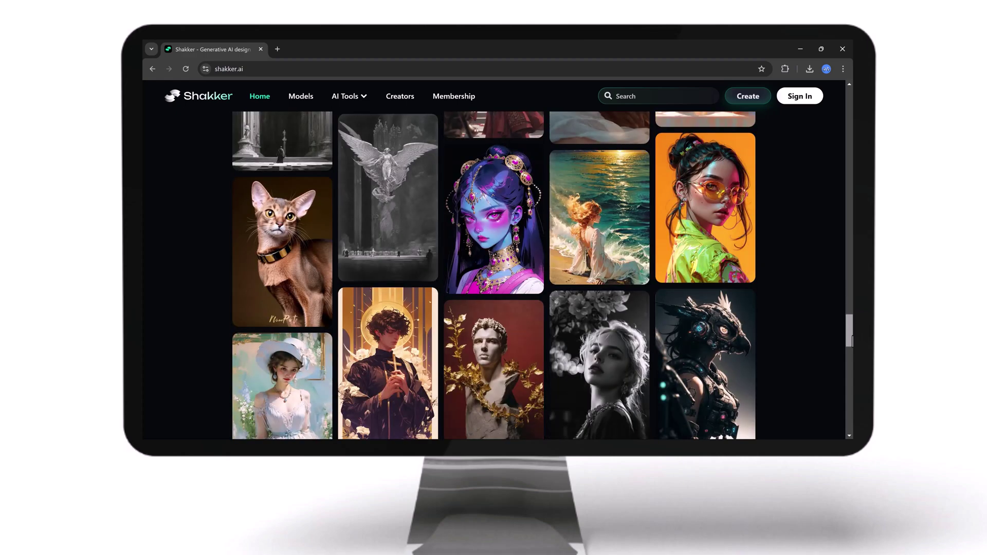
Generate four 'stylish young woman in city fashion' portraits using the Fresh Fashion LoRA at 0.5.
scroll(494, 275, down, 10)
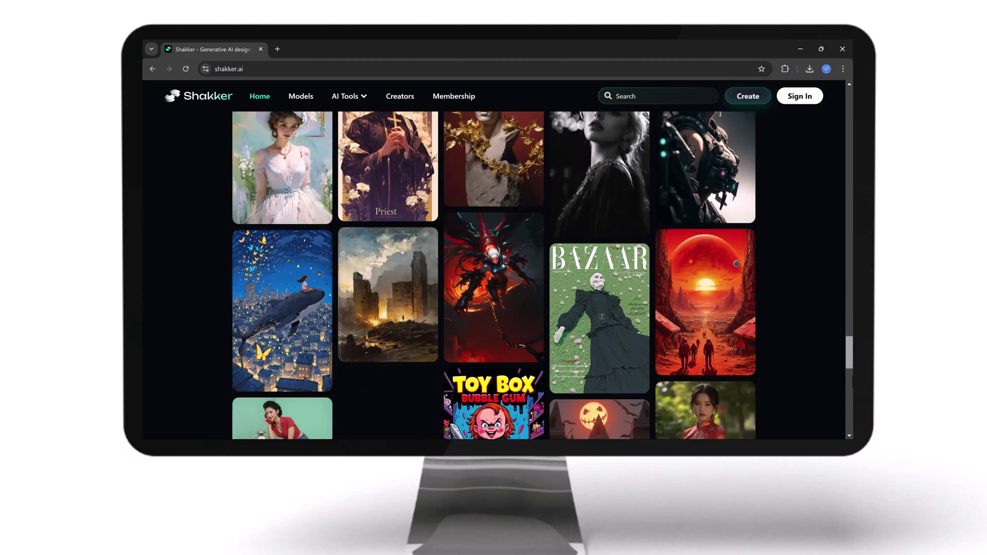
scroll(493, 275, down, 1)
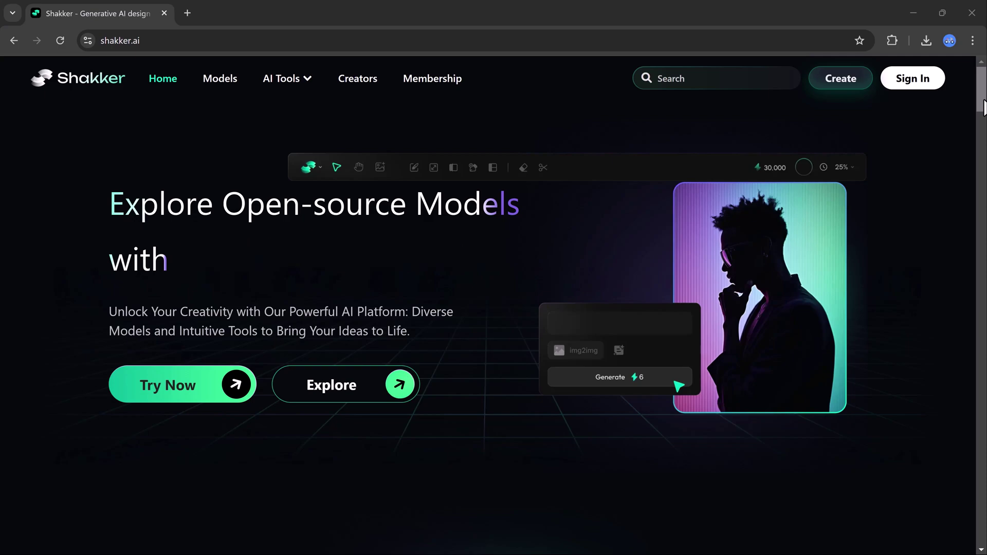
drag(984, 108, 984, 288)
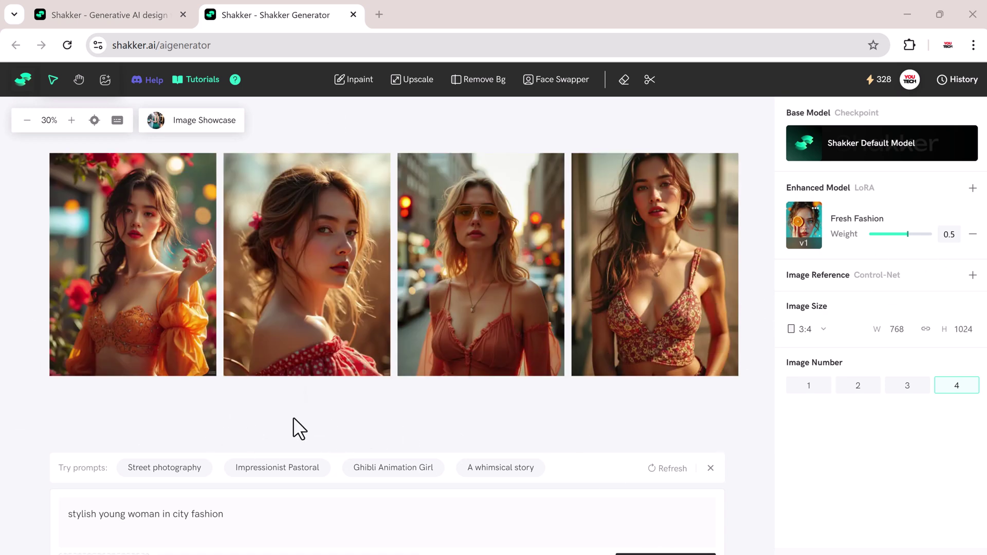
Replace the prompt with 'fit influencer with workout gear', generate, and select the third result.
mouse_move(345, 278)
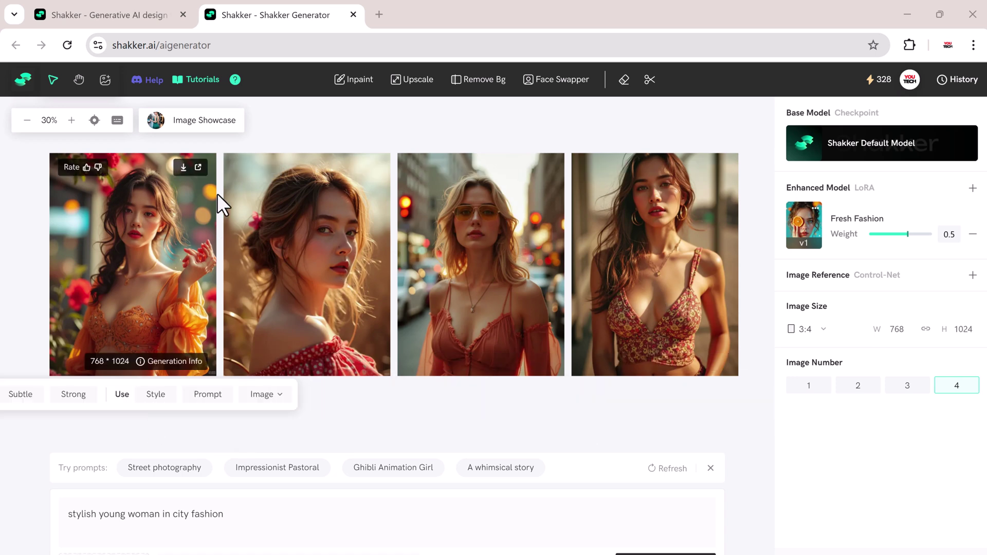
drag(279, 511, 1, 514)
text(fit influencer with workout gear)
key(Return)
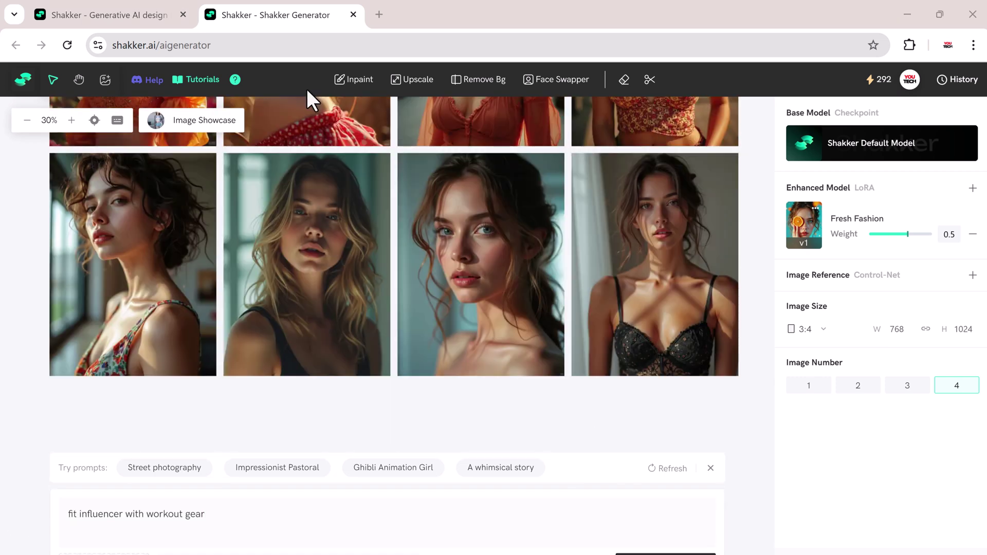
mouse_move(449, 220)
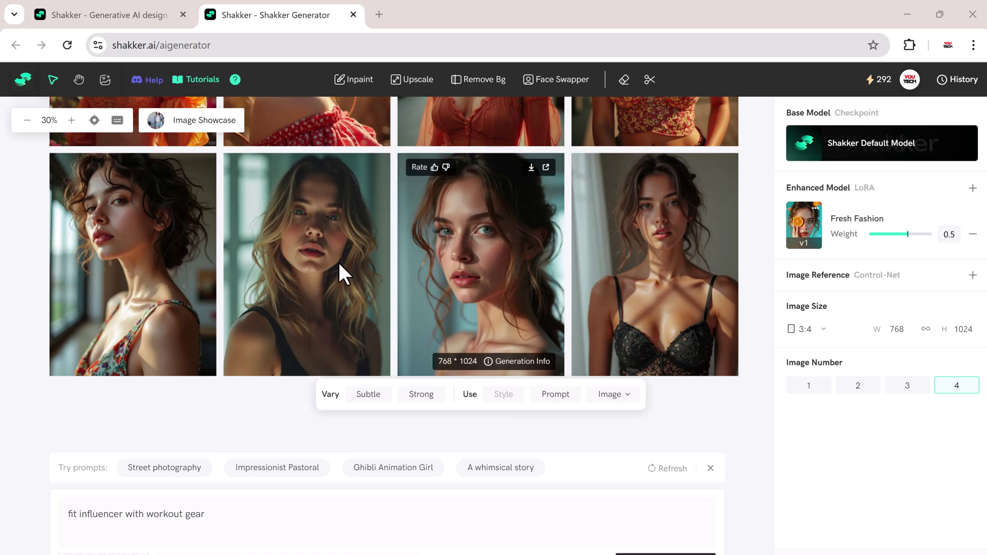
click(524, 289)
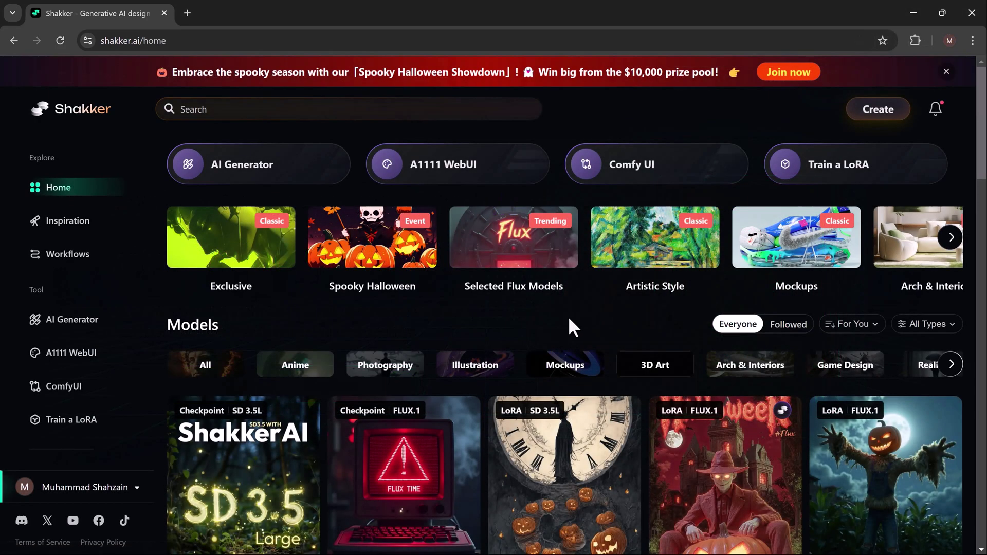
mouse_move(984, 139)
mouse_down()
mouse_move(984, 280)
mouse_move(984, 120)
mouse_up()
scroll(566, 340, up, 1)
scroll(566, 340, down, 15)
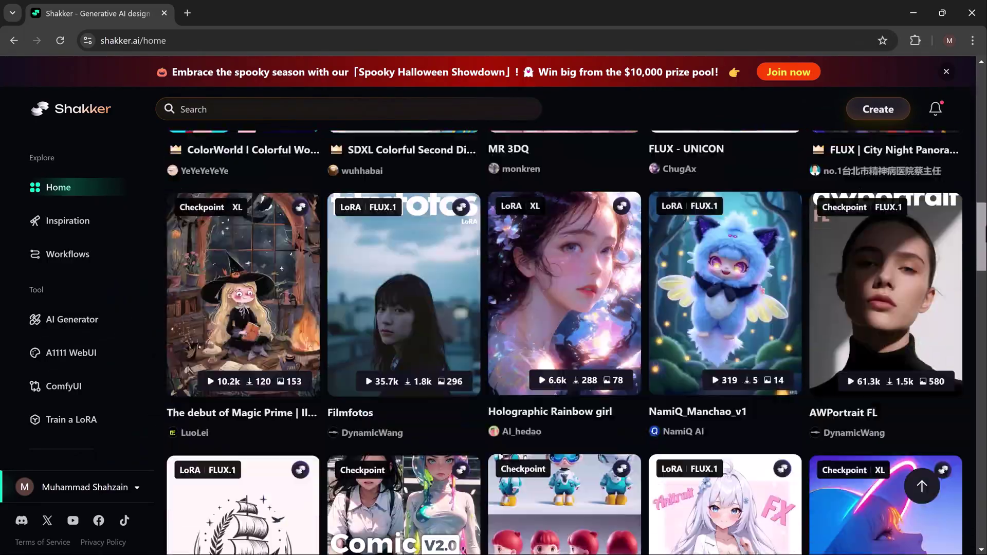
scroll(566, 340, down, 12)
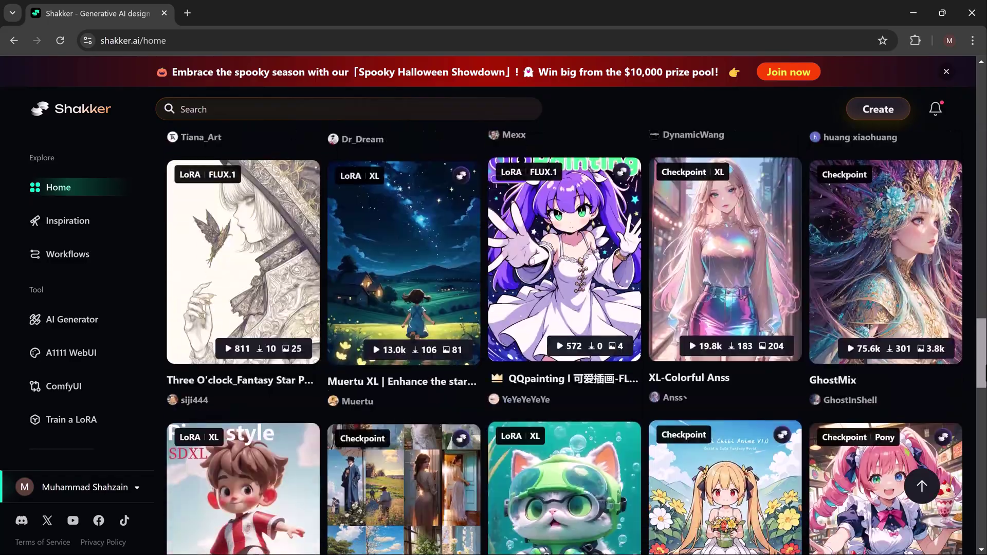
scroll(566, 339, down, 20)
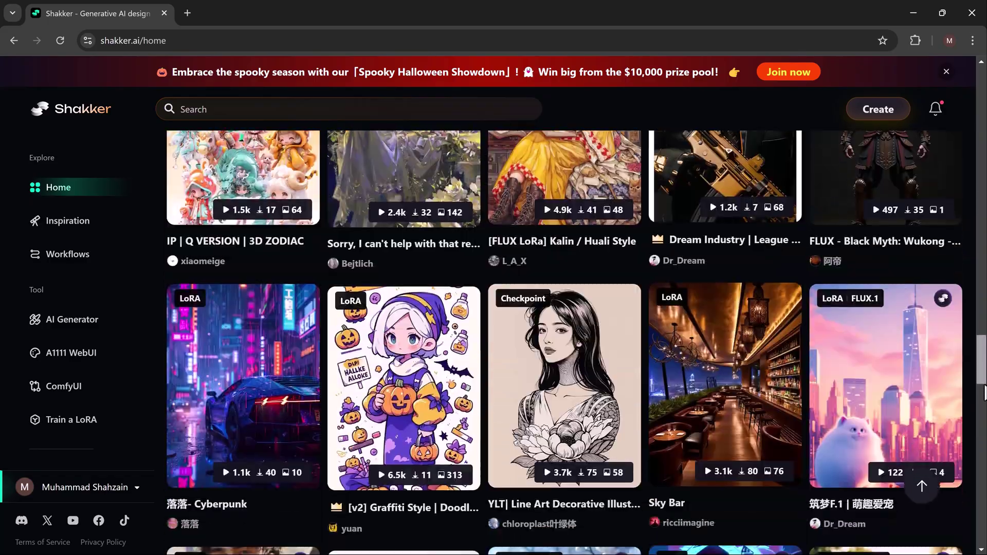
scroll(984, 422, down, 13)
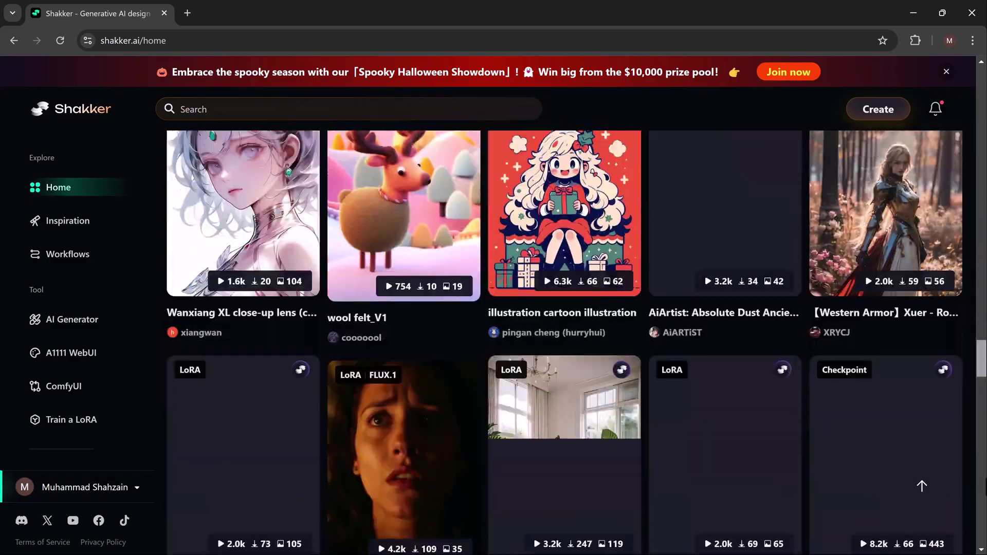
scroll(984, 422, up, 7)
scroll(983, 414, down, 10)
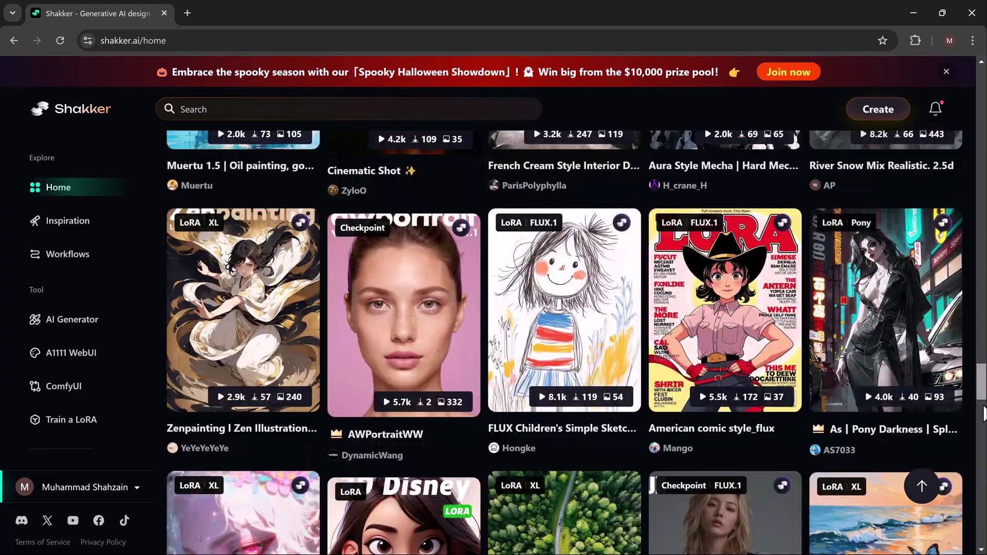
scroll(983, 414, down, 5)
drag(983, 412, 984, 90)
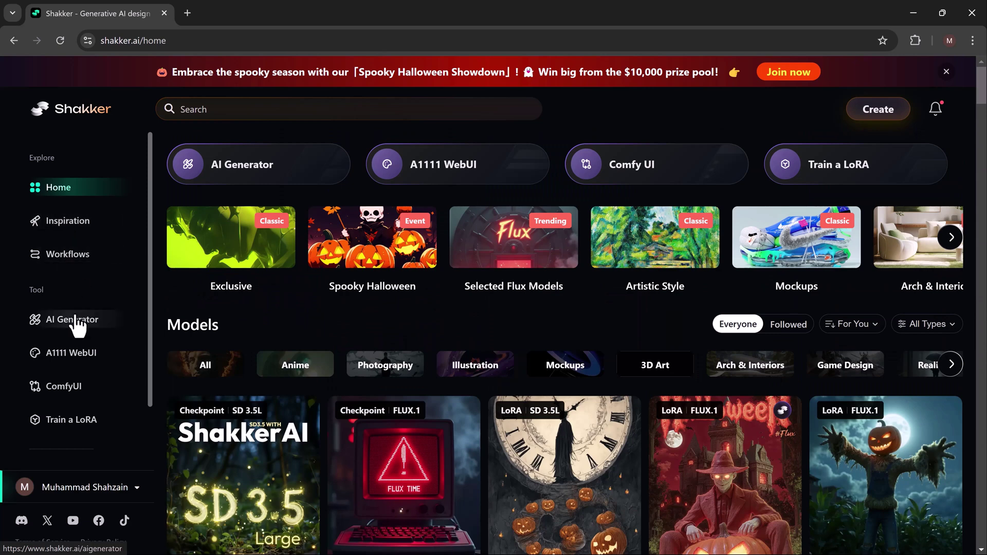
Open the AI Generator and attach the Fashion Portraits with Texture LoRA from Favorites at 0.9.
click(210, 165)
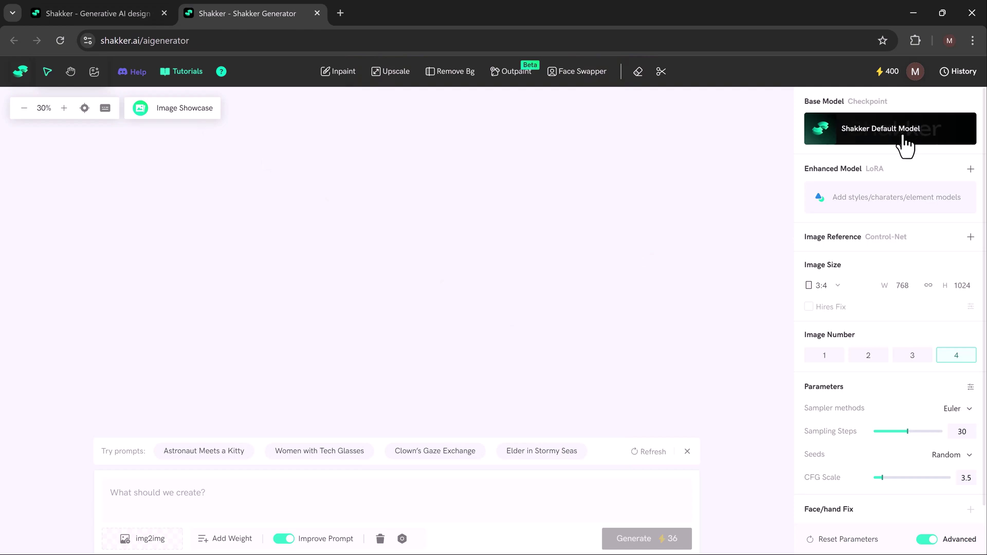
click(890, 206)
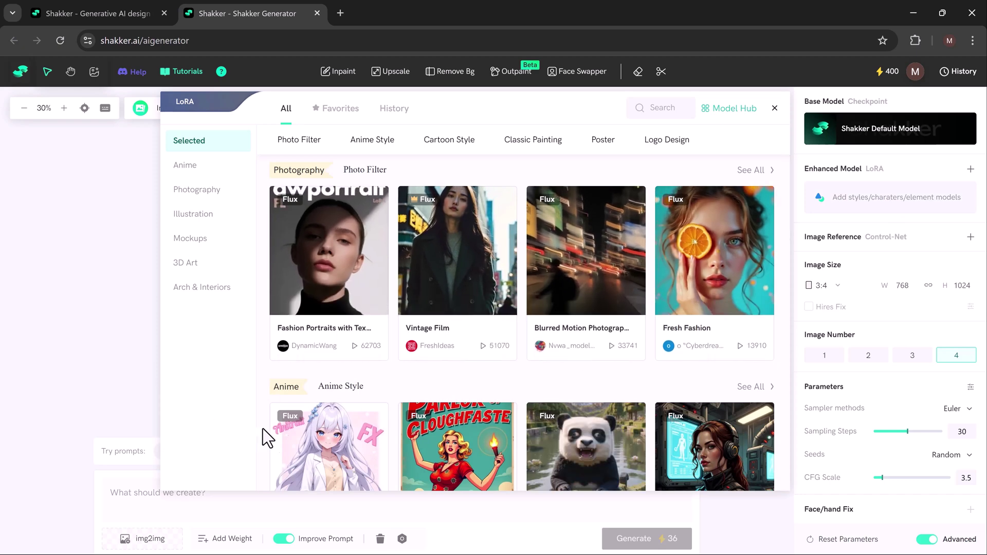
click(337, 129)
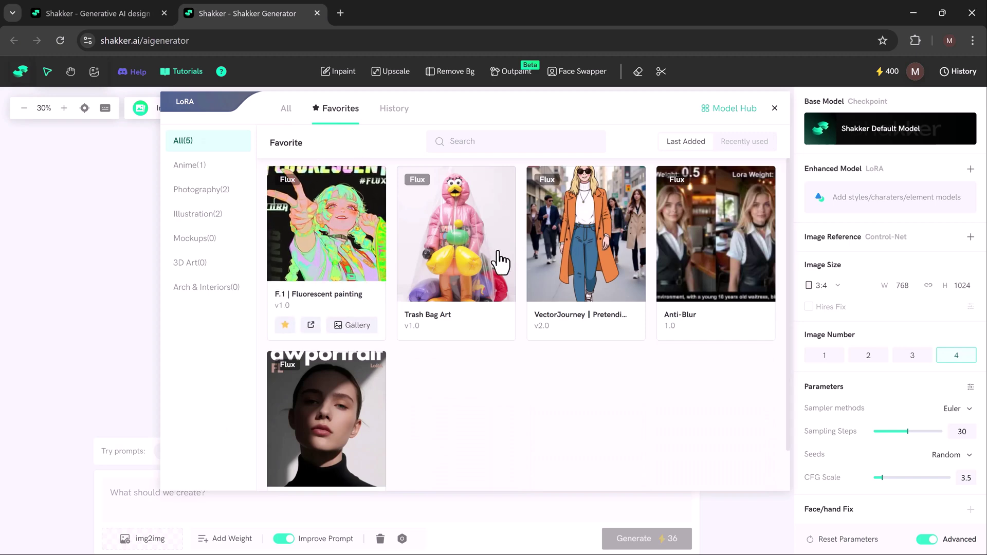
click(362, 421)
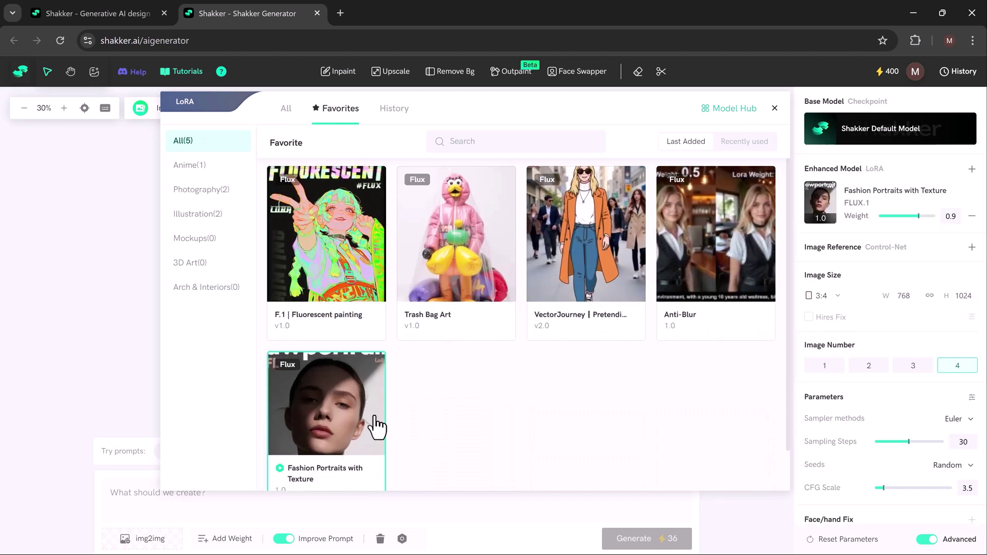
click(775, 109)
Keep the 3:4 ratio and generate four car-exhibition backstage portraits under warm golden lighting.
click(836, 297)
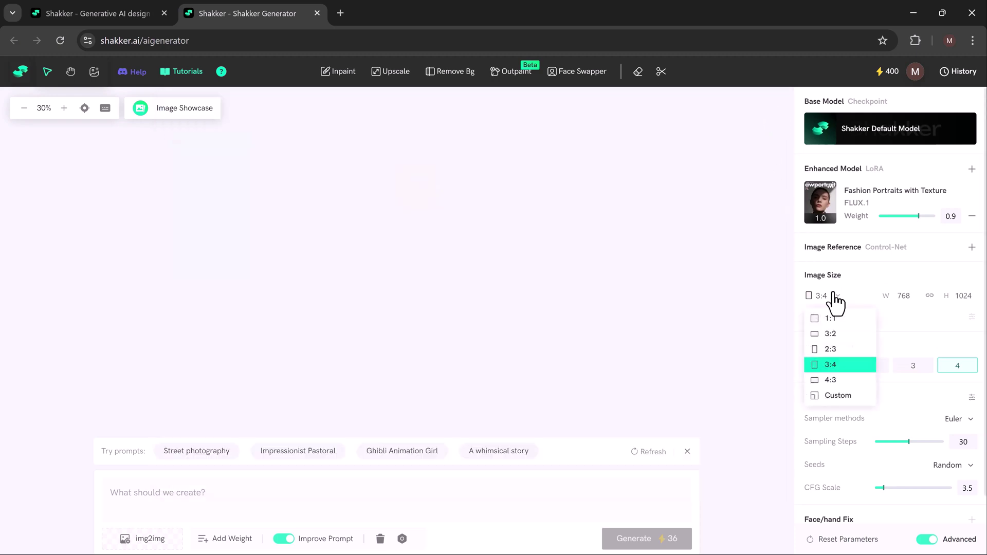
click(831, 333)
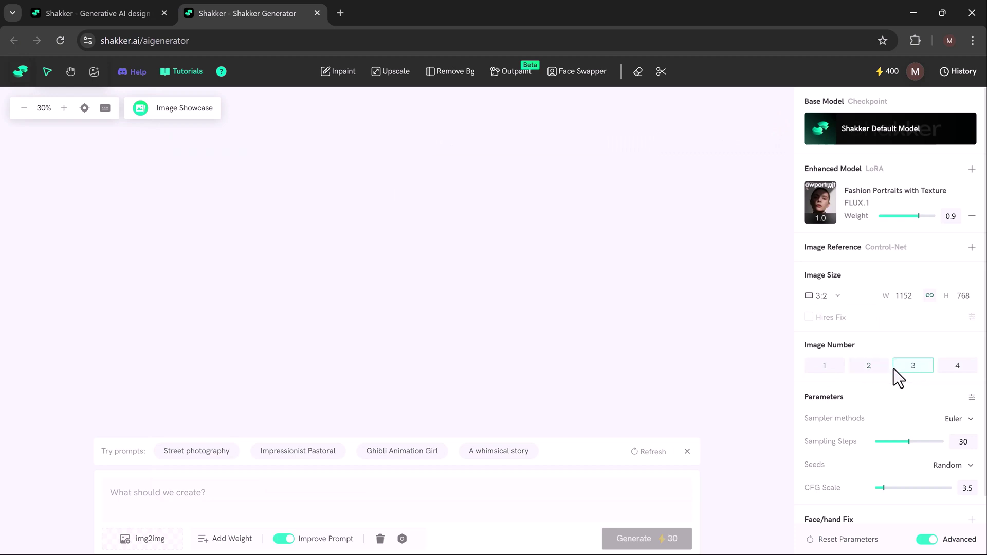
scroll(927, 435, down, 1)
click(157, 493)
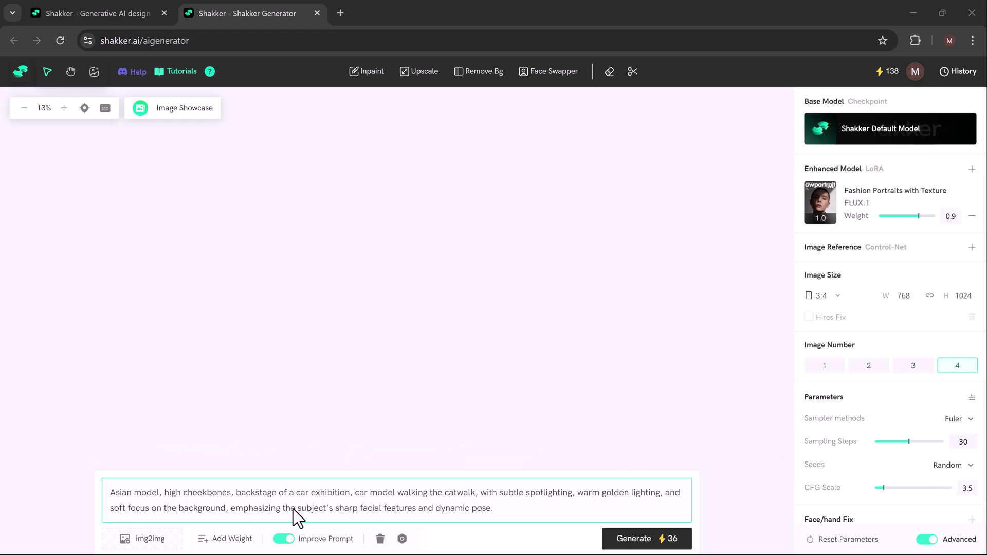
click(632, 541)
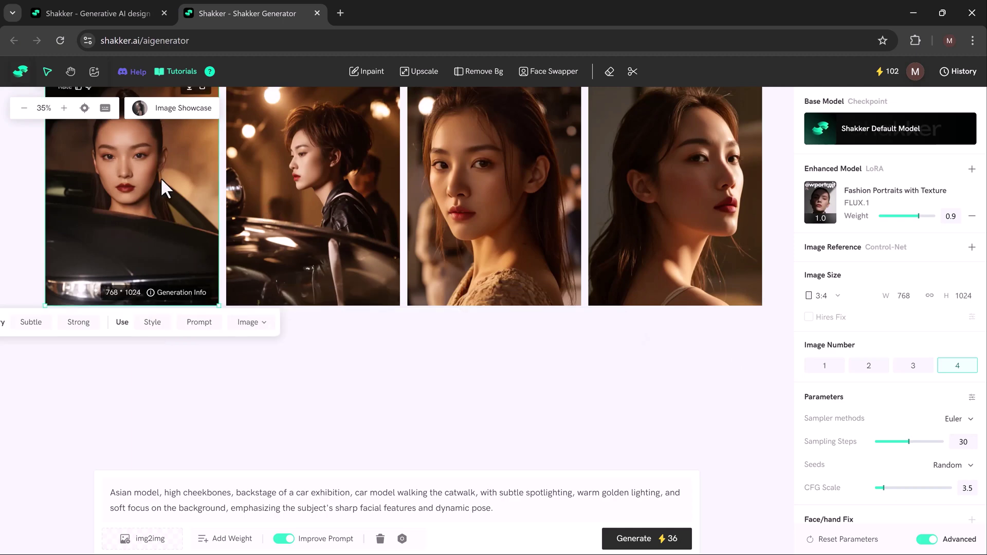
Inpaint the first portrait's face with 'Green Eyes' in Realistic style, then exit inpainting.
click(367, 72)
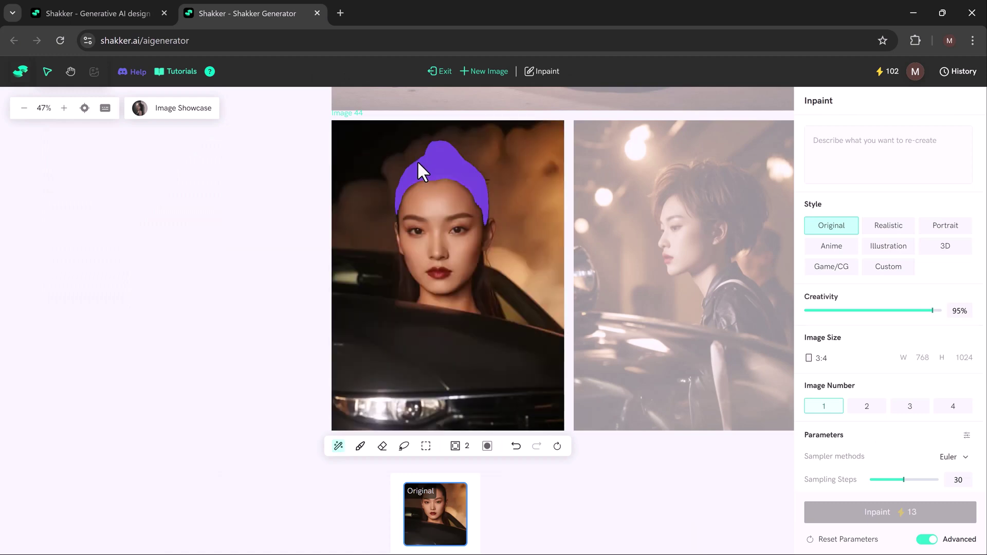
click(450, 241)
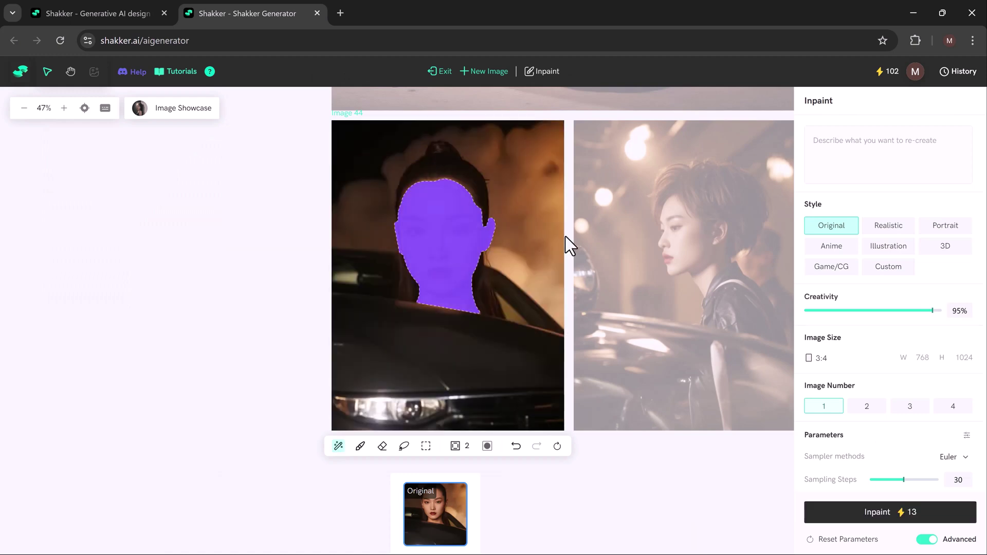
text(Green Eyes)
click(888, 226)
scroll(862, 331, down, 3)
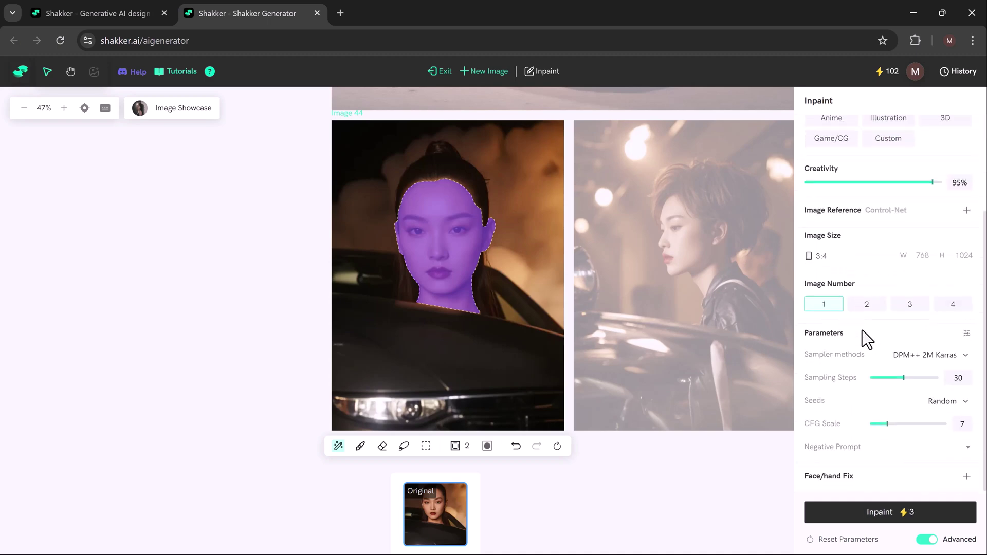
click(889, 513)
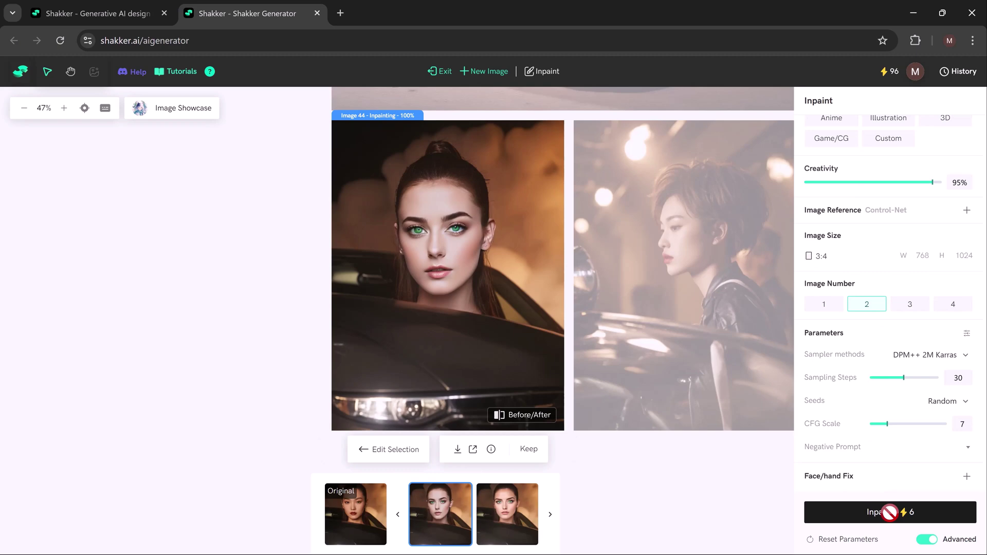
click(439, 72)
Upscale the first car-exhibition portrait.
mouse_move(440, 76)
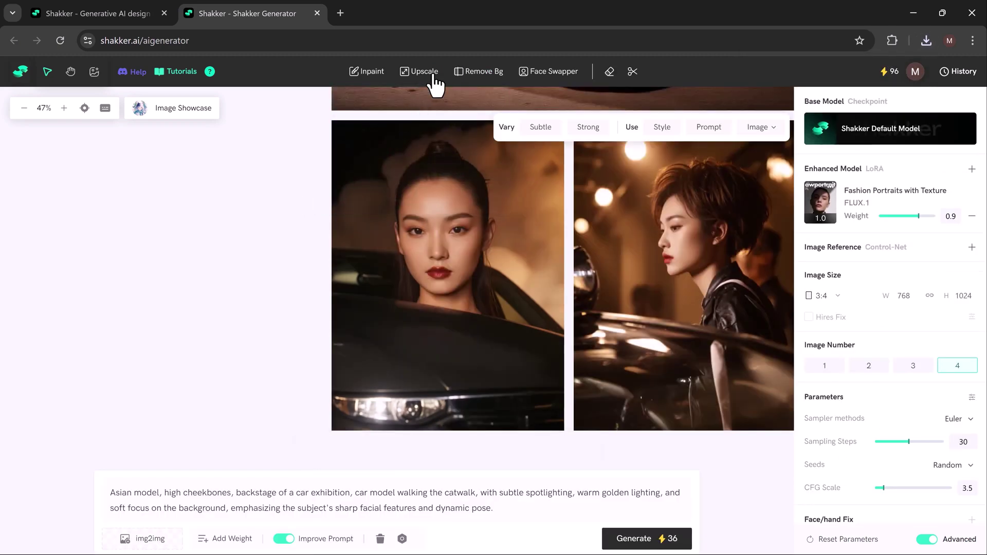
click(418, 73)
click(909, 517)
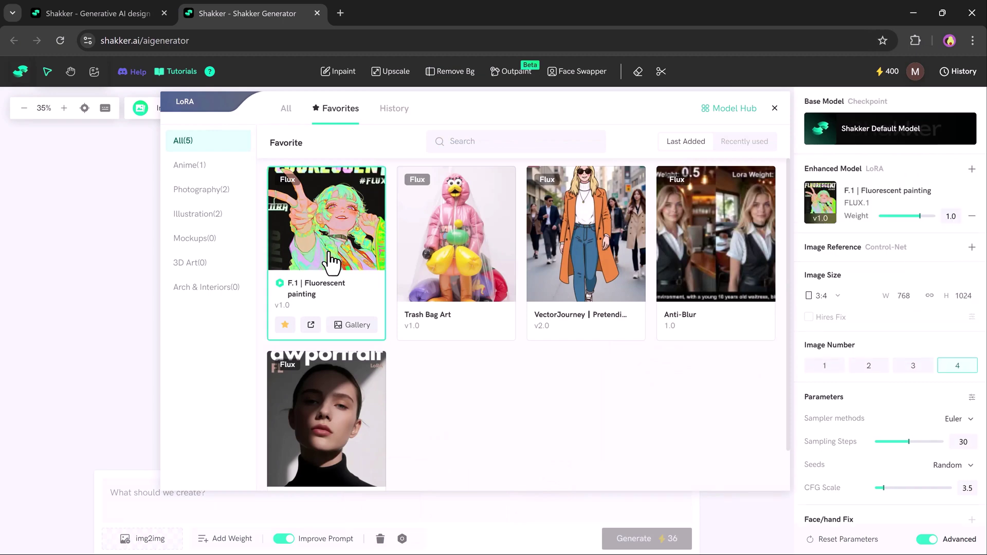
Add the F.1 Fluorescent painting LoRA, generate four sweatshirt-girl portraits, and download one.
click(329, 260)
click(236, 493)
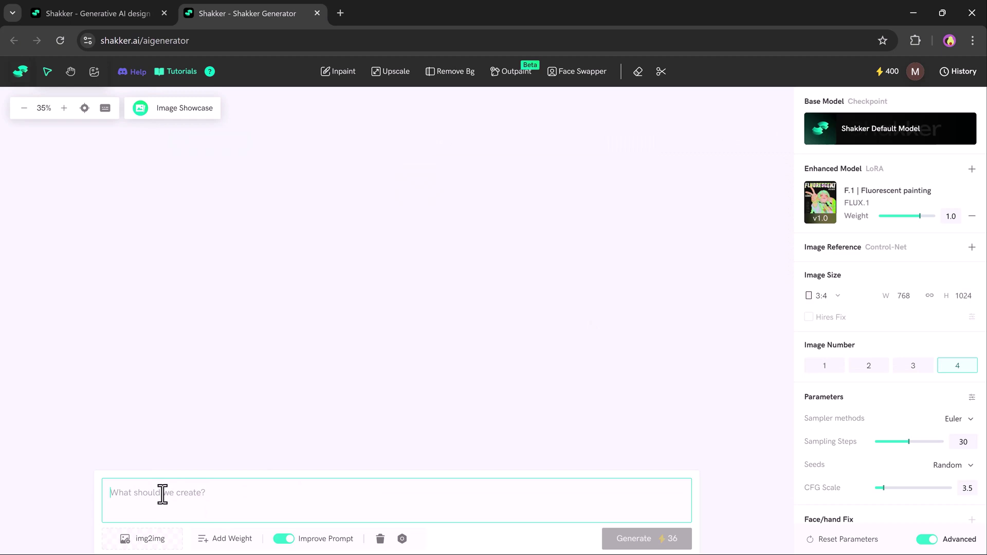
text(Fluorescent painting,A weary girl with sandy skin, medium-long, silky, and wrinkled dark brown hair featuring gradient yellow highlights, warm brown eyes with dark purple circles, small bust, and curvy figure, wearing an oversized sweatshirt, emphasizing textures and subtle folds.)
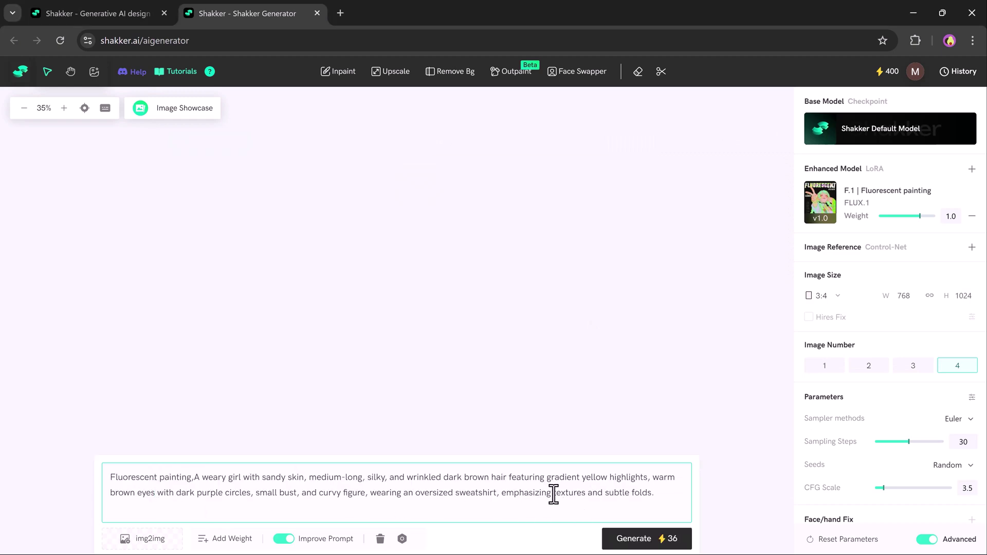
click(627, 542)
click(636, 546)
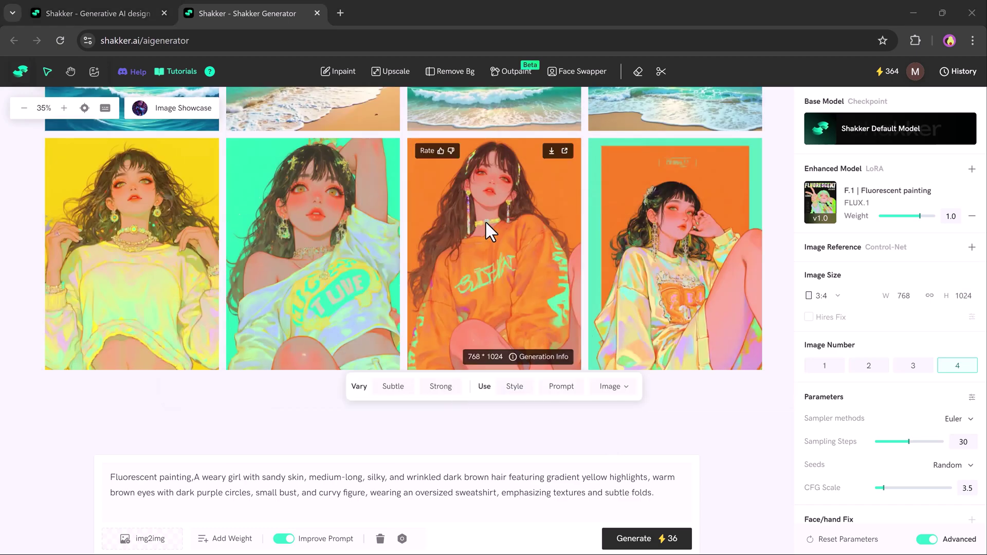
click(550, 152)
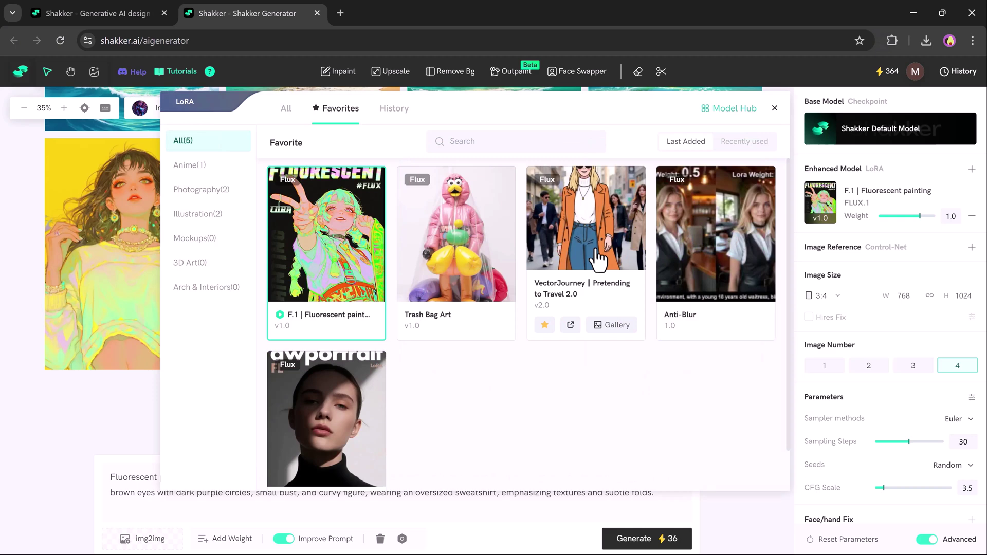
Select the VectorJourney LoRA and generate four cartoon beach selfies of a woman in a floral dress.
click(598, 259)
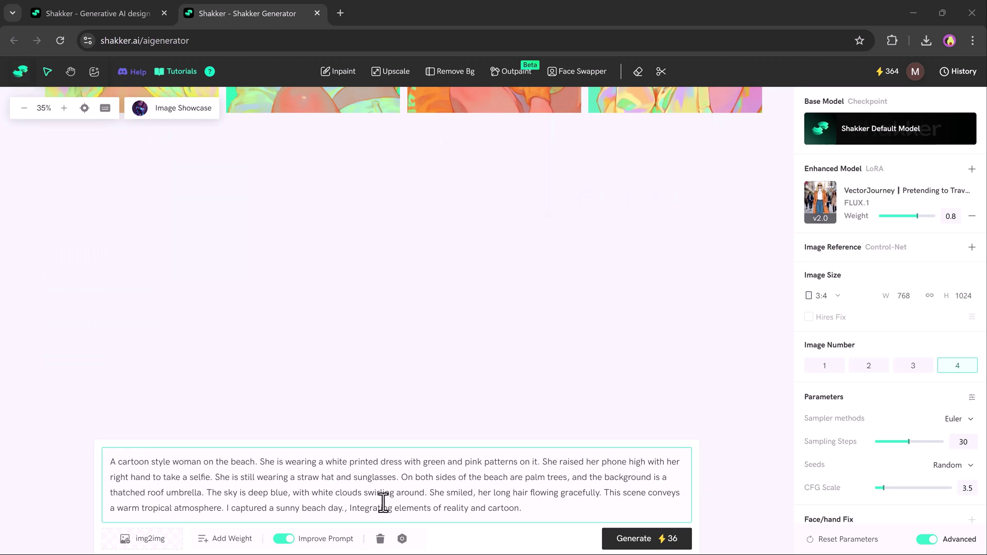
click(624, 542)
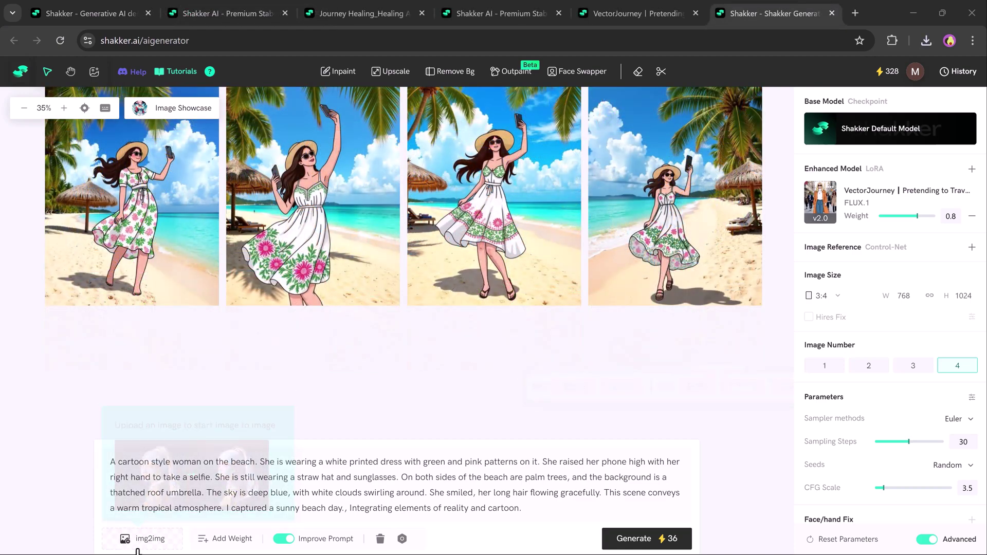
Upload the oil-painting portrait PNG as the img2img source and generate four 2048×2048 variations.
click(144, 547)
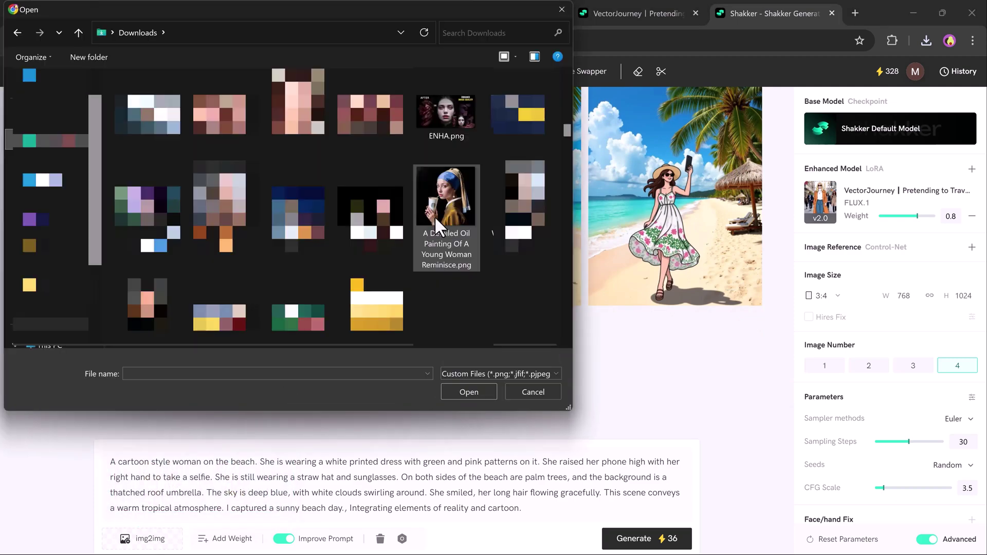
click(436, 226)
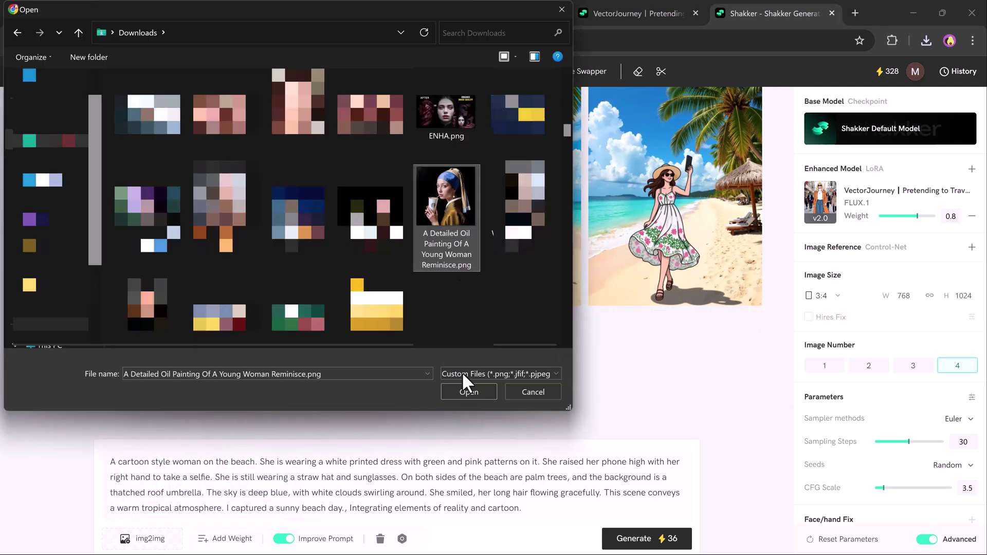
click(460, 394)
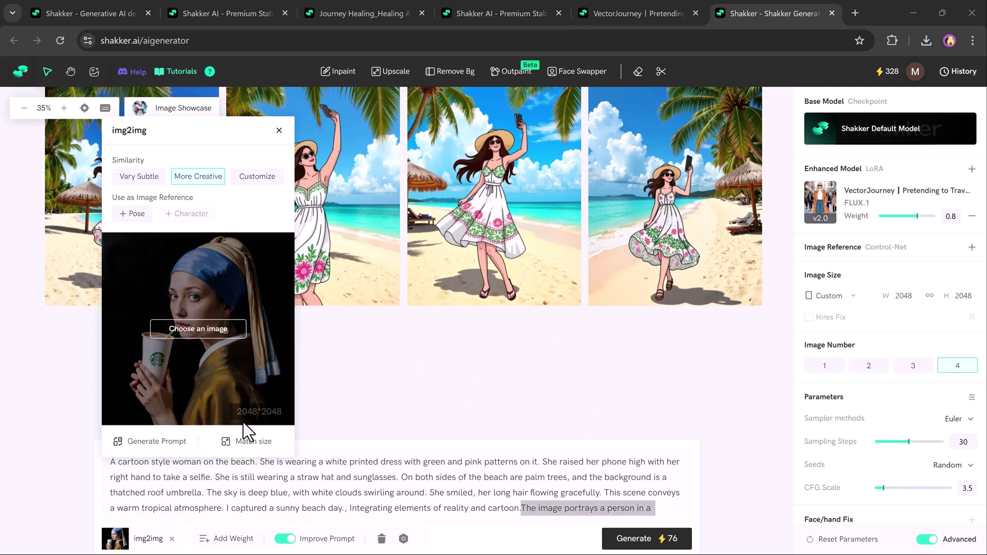
click(357, 472)
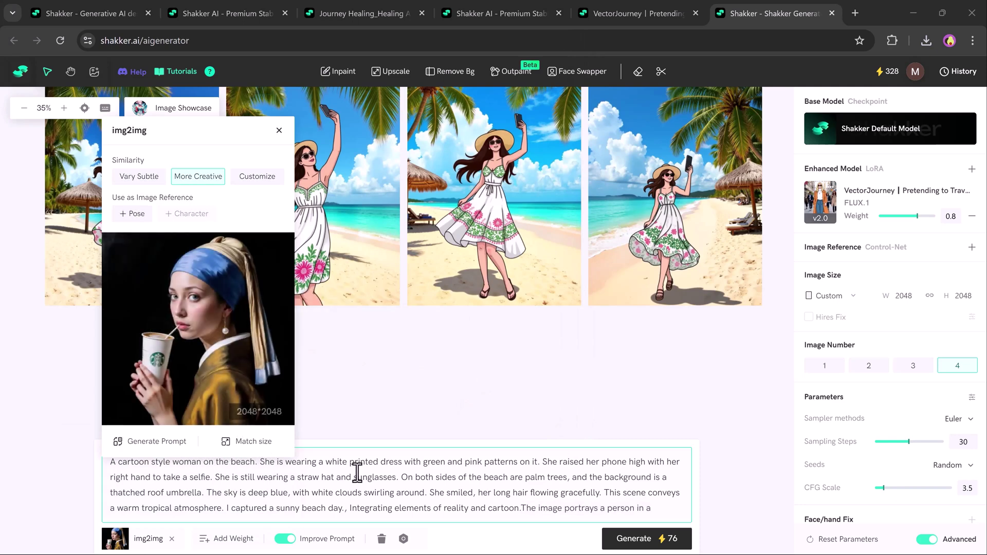
click(630, 540)
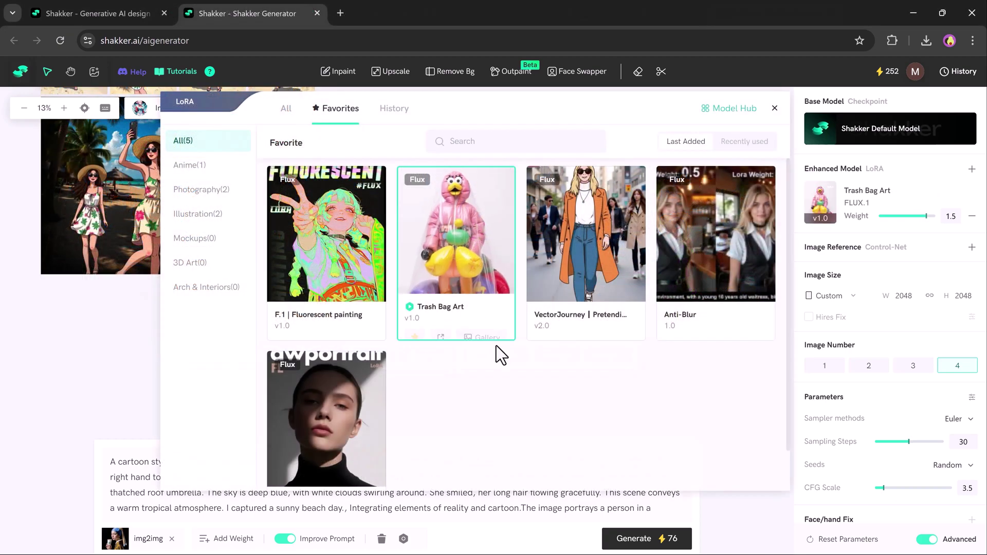
Set Image Number to 3 and generate garbage-bag Donald Duck junkyard images with Trash Bag Art.
mouse_move(490, 334)
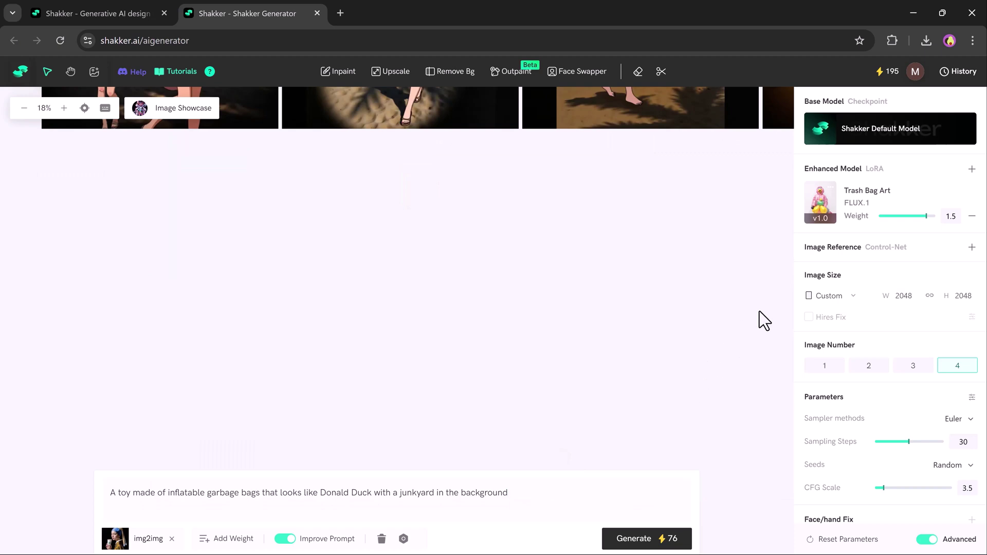
click(818, 298)
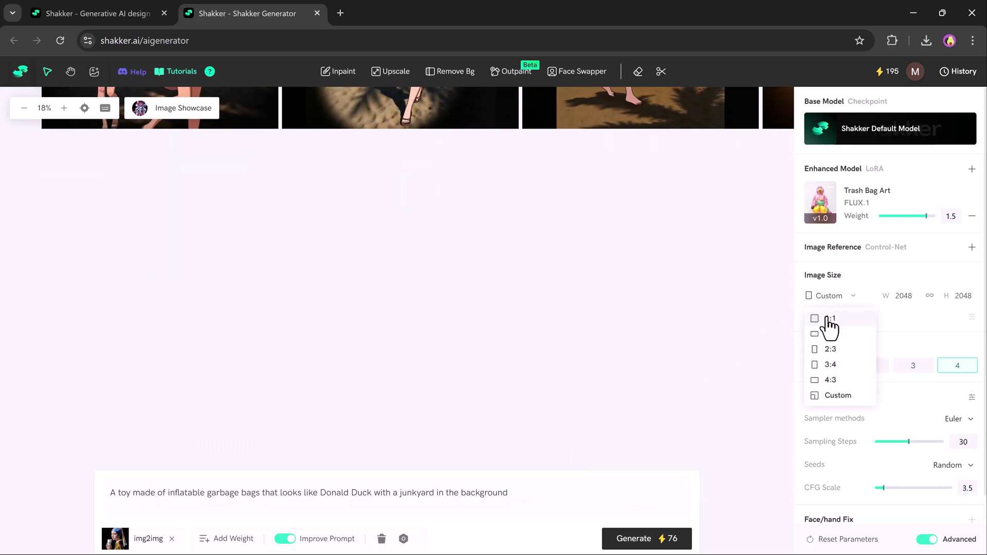
click(796, 343)
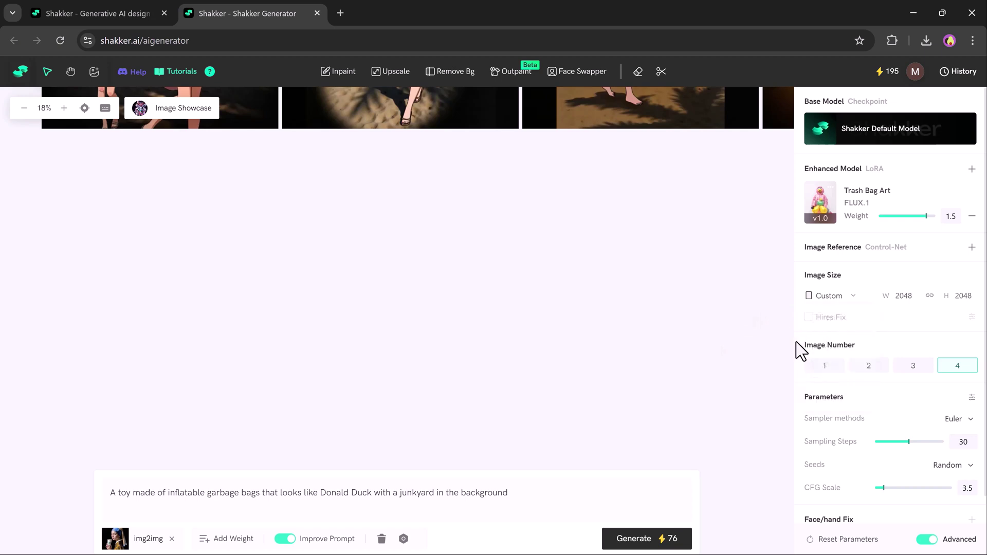
click(913, 367)
click(633, 540)
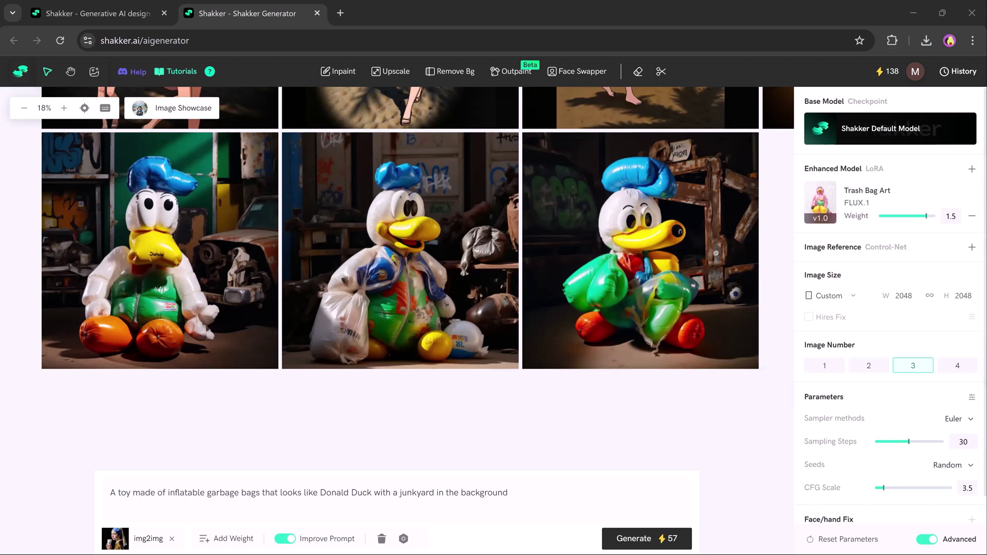
click(972, 170)
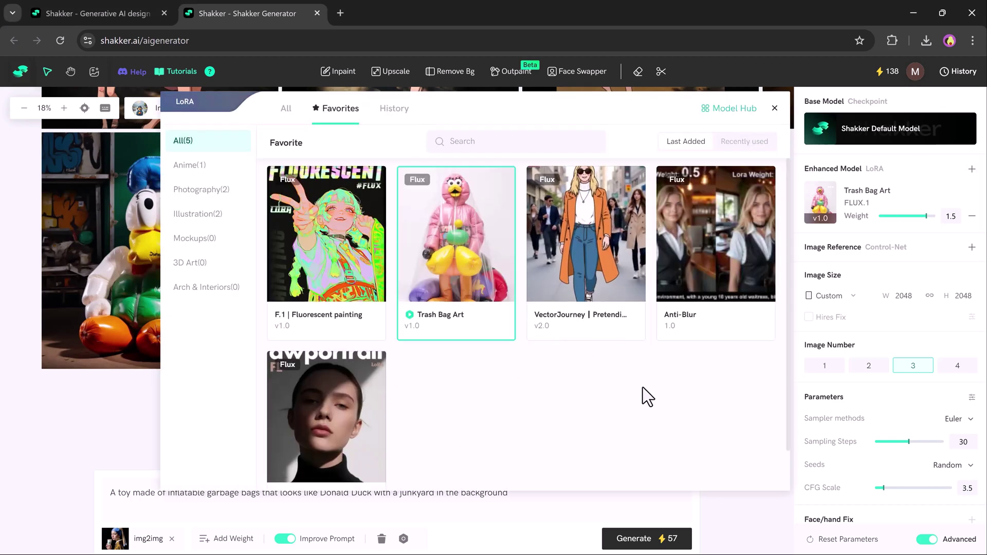
click(775, 108)
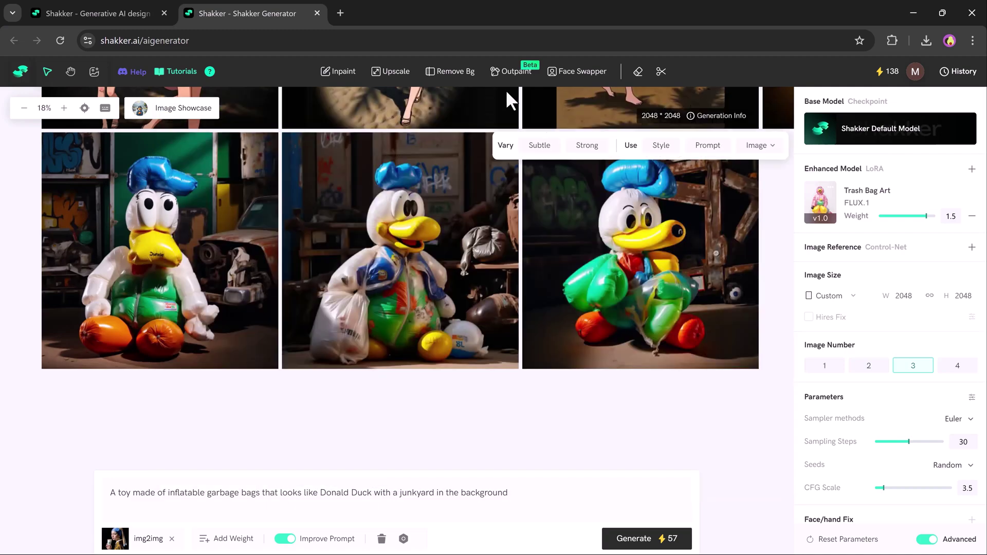
Close the Shakker Generator tab and scroll down through the home page's Models grid.
click(317, 12)
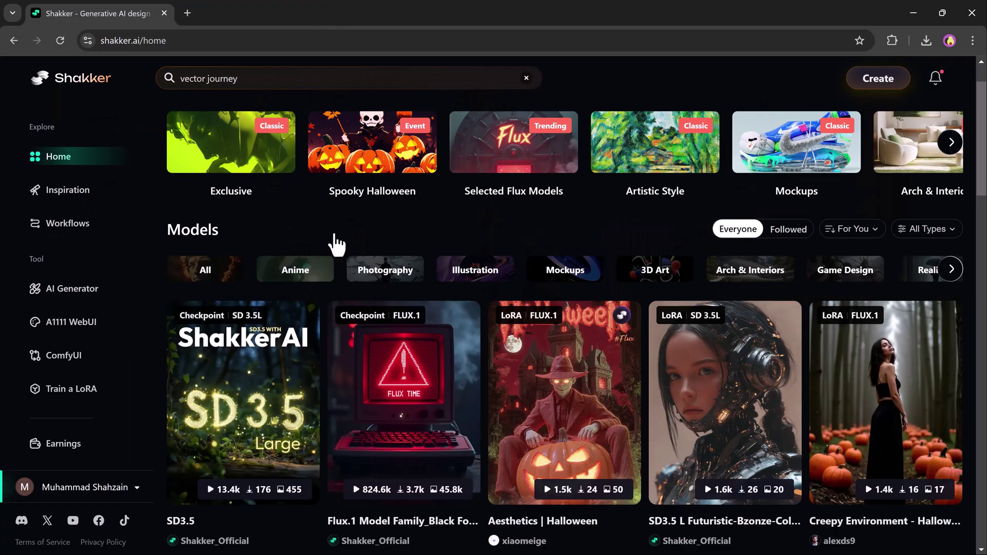
scroll(338, 315, up, 1)
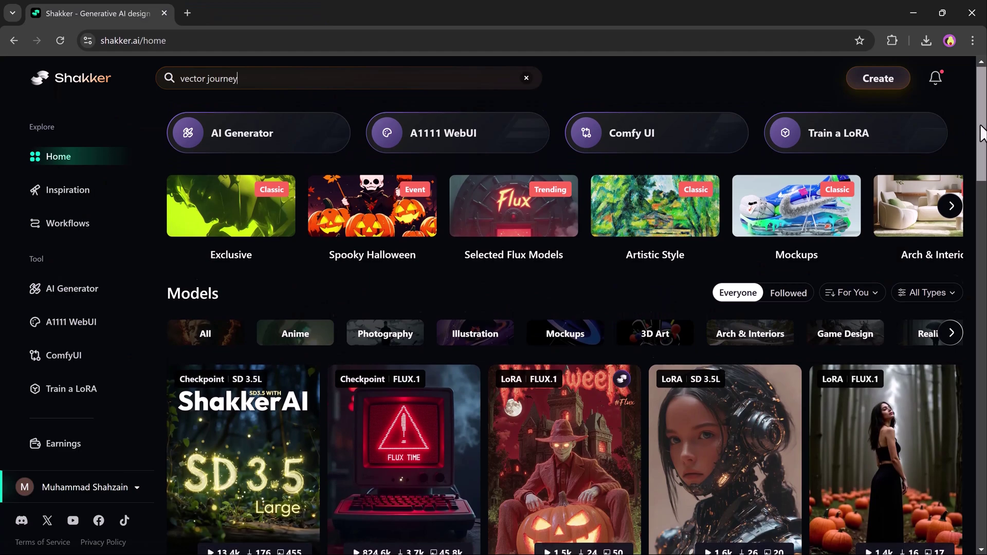
scroll(983, 133, down, 5)
scroll(577, 327, down, 3)
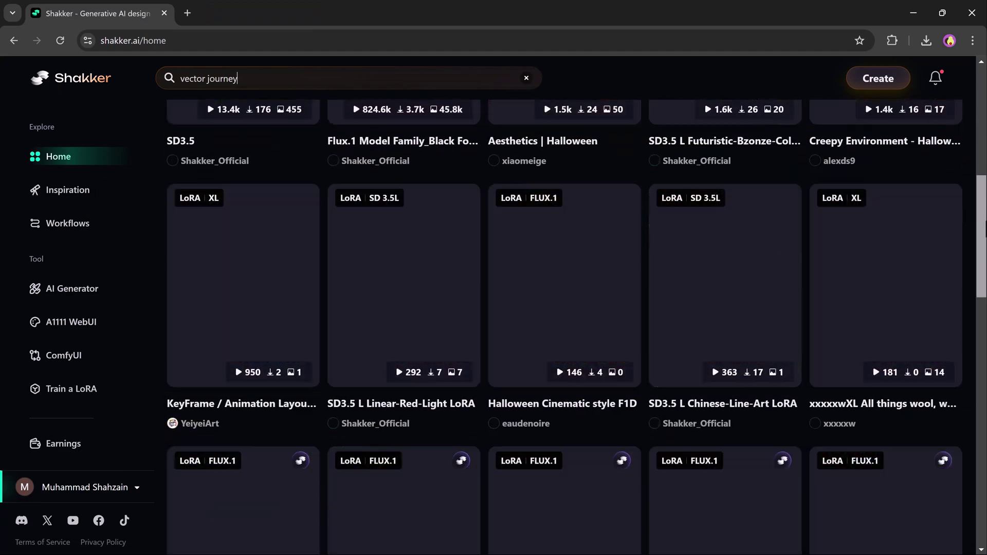
scroll(577, 327, down, 11)
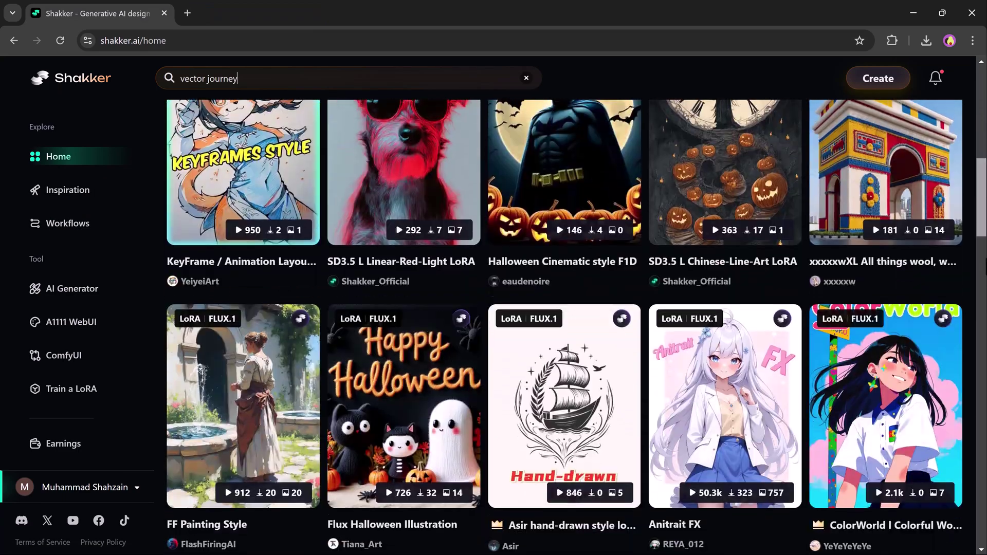
scroll(577, 328, down, 8)
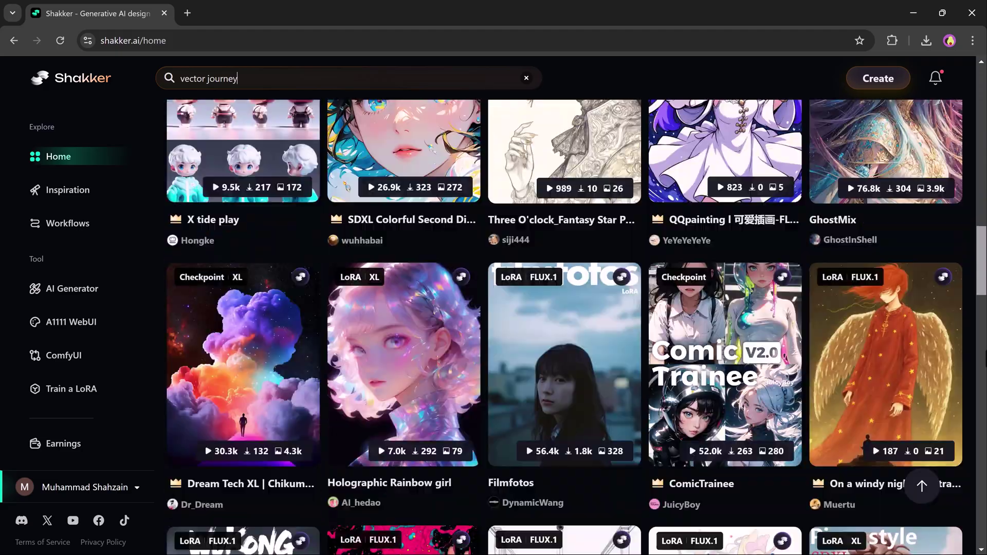
scroll(577, 327, down, 12)
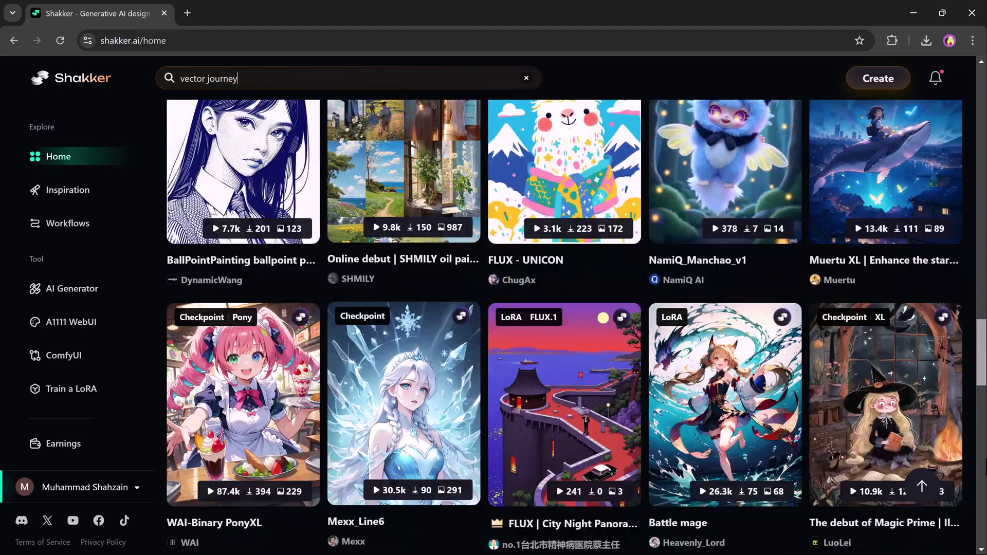
scroll(577, 327, down, 3)
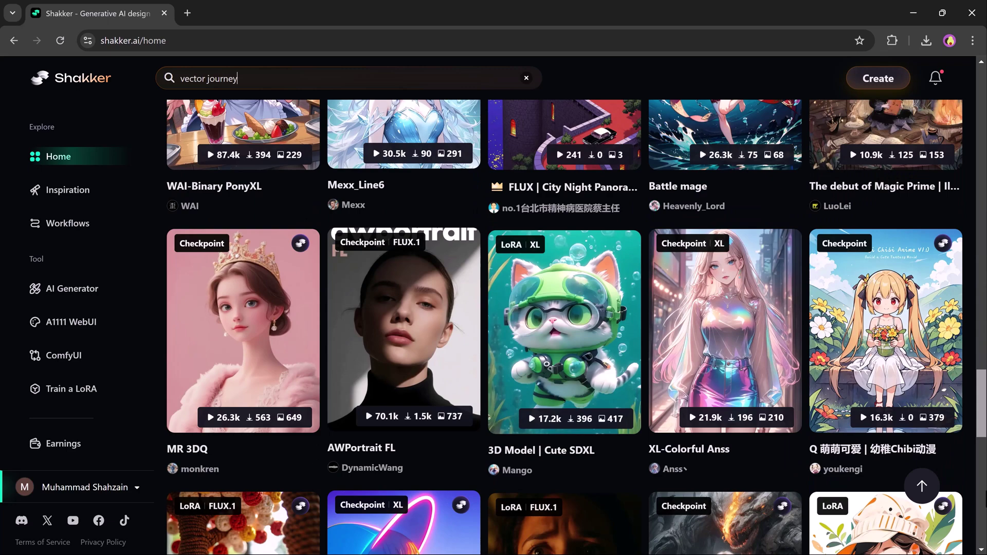
scroll(577, 327, down, 12)
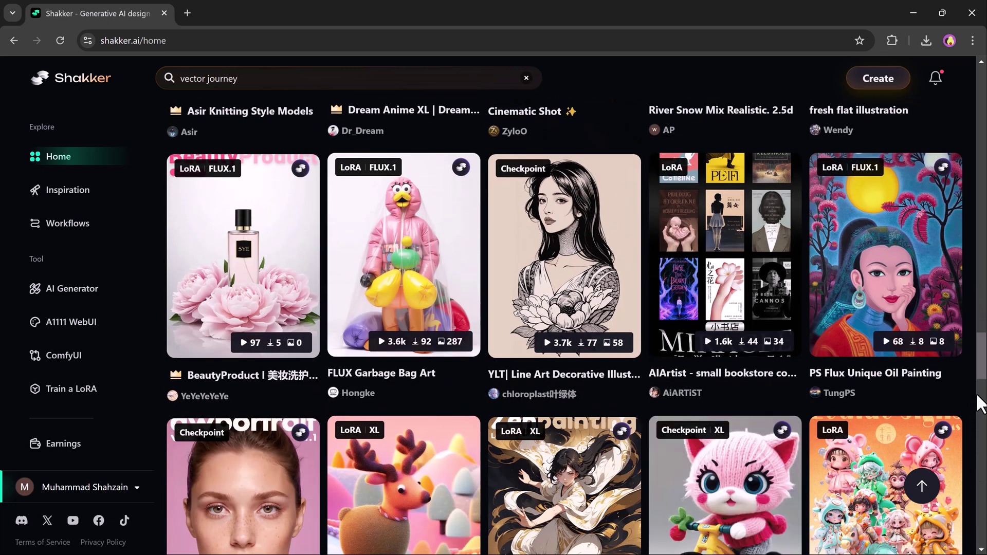
scroll(979, 404, down, 15)
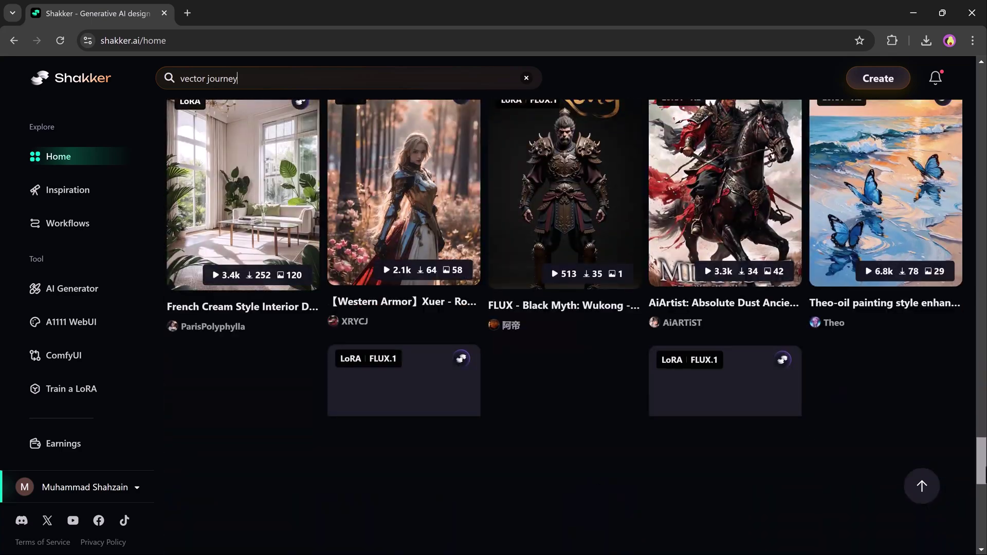
scroll(577, 327, down, 10)
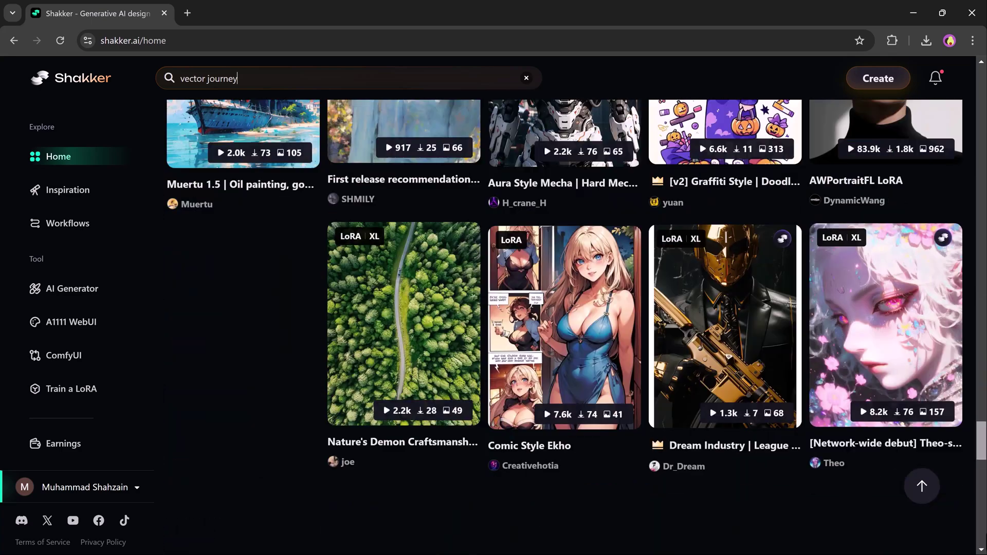
scroll(565, 327, down, 6)
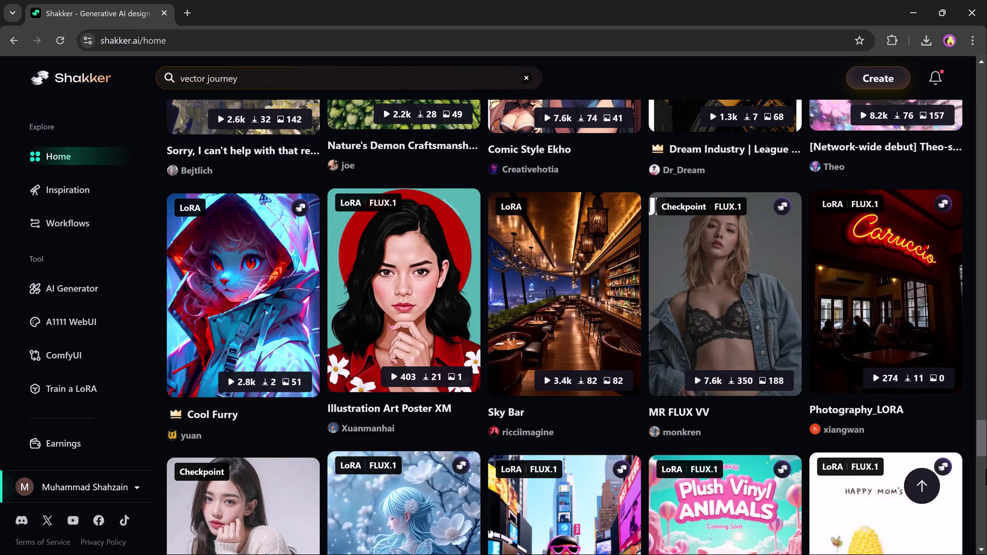
scroll(980, 438, down, 12)
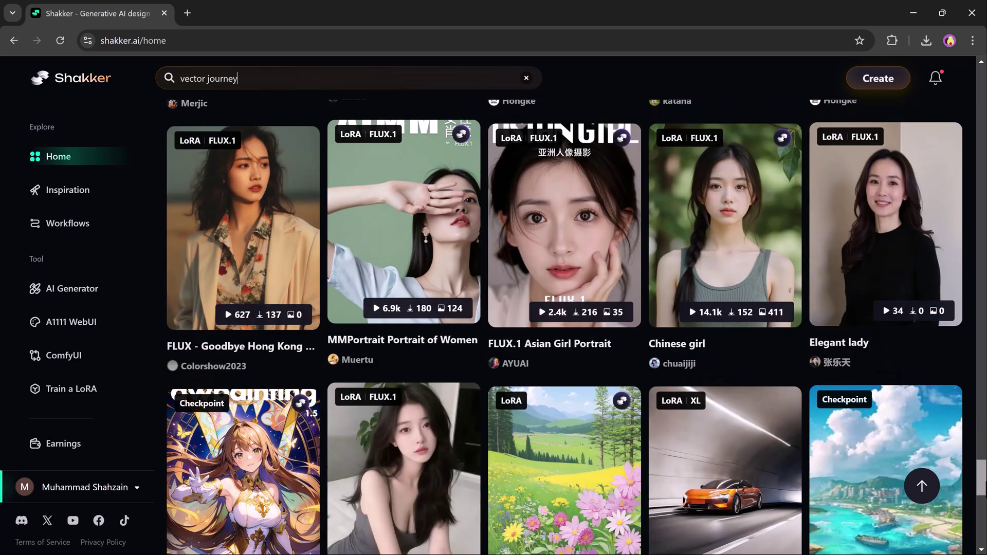